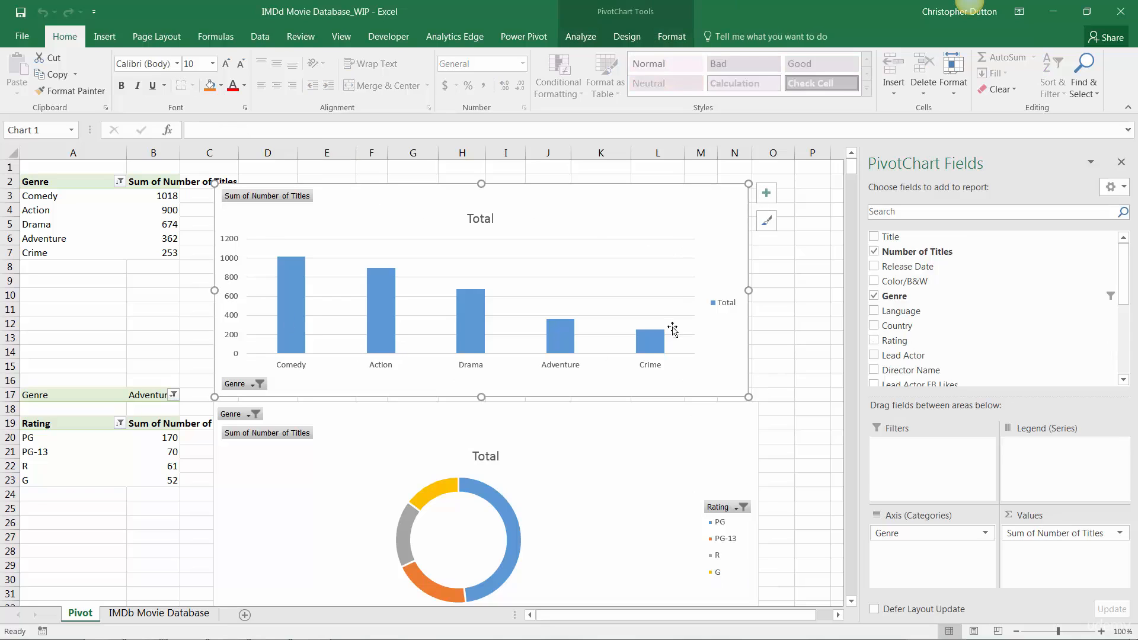
Step: Preview the quick layouts, color palettes and chart styles available for the genre column chart
click(628, 12)
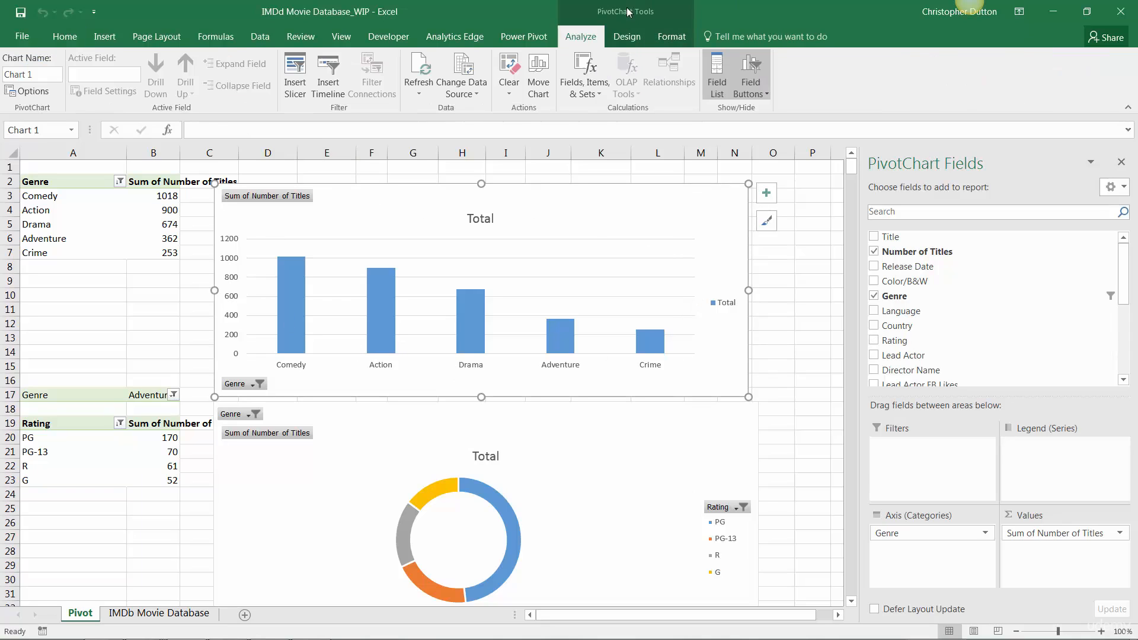
click(627, 37)
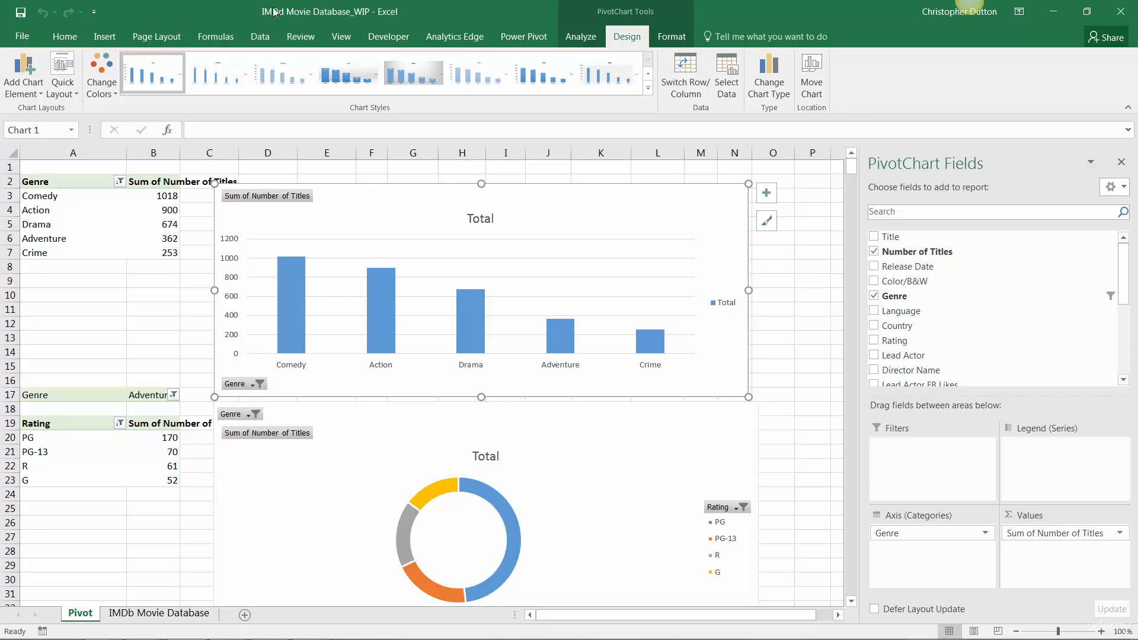
click(67, 89)
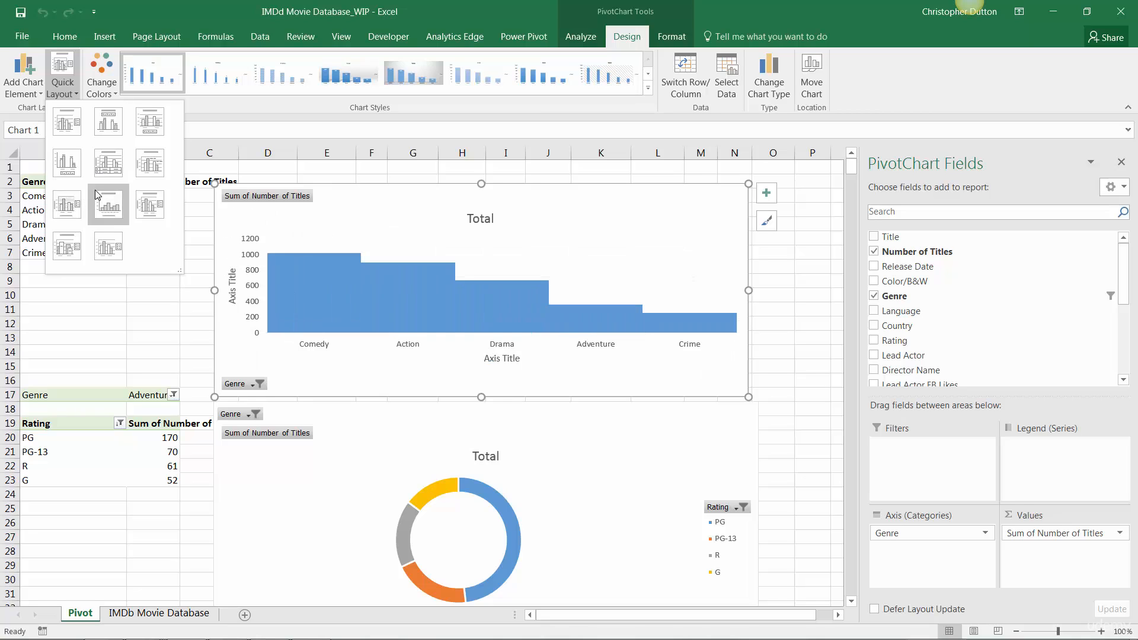
click(100, 90)
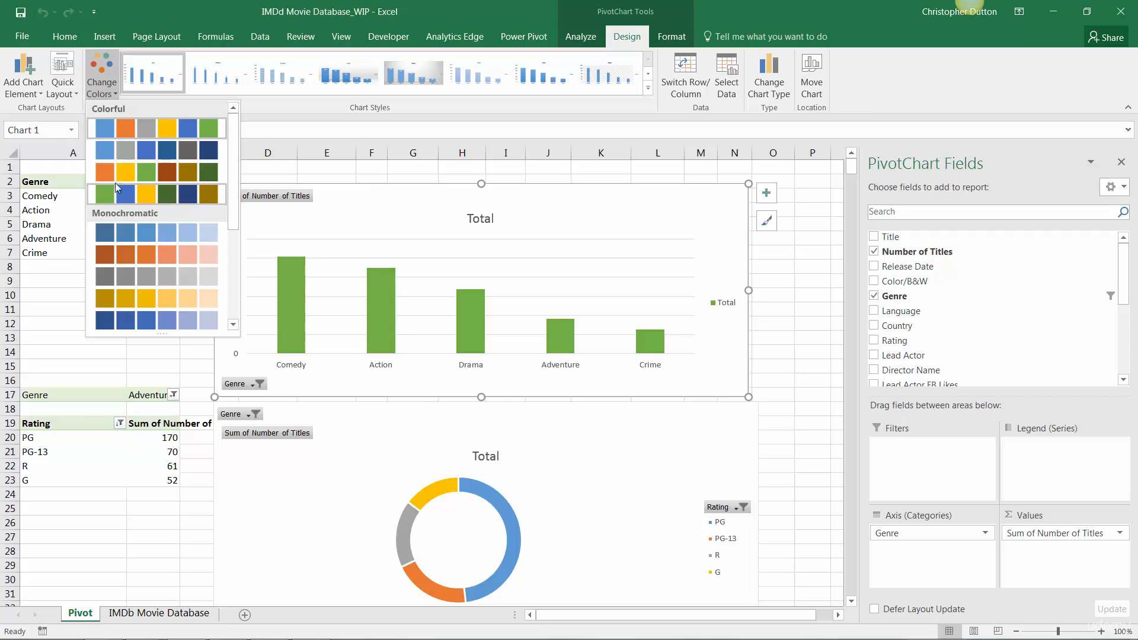
click(105, 93)
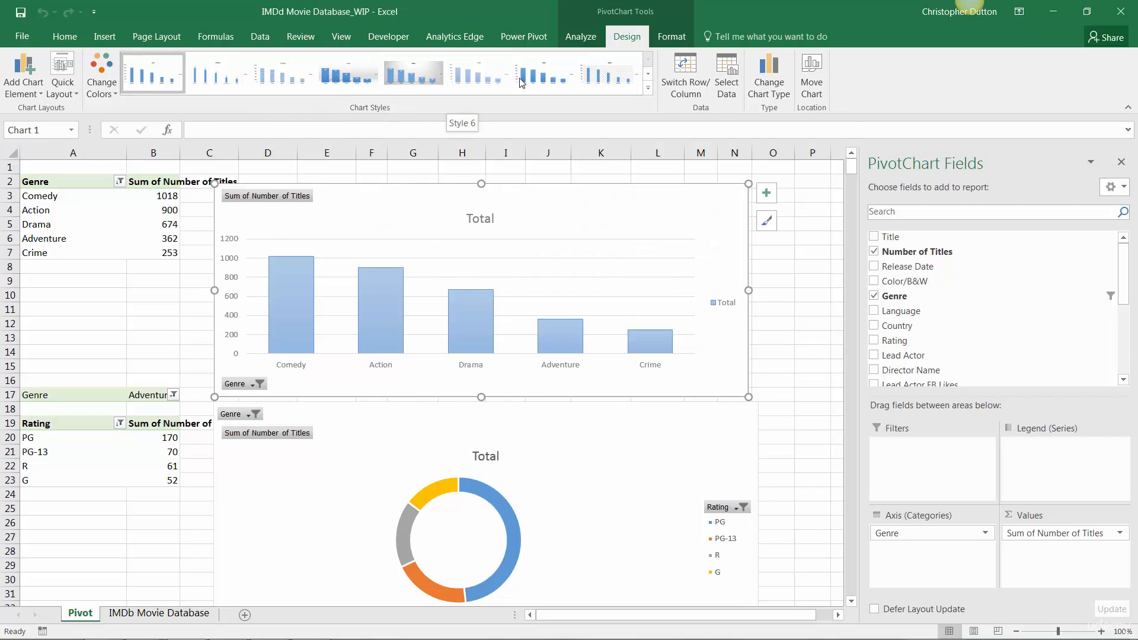
click(649, 89)
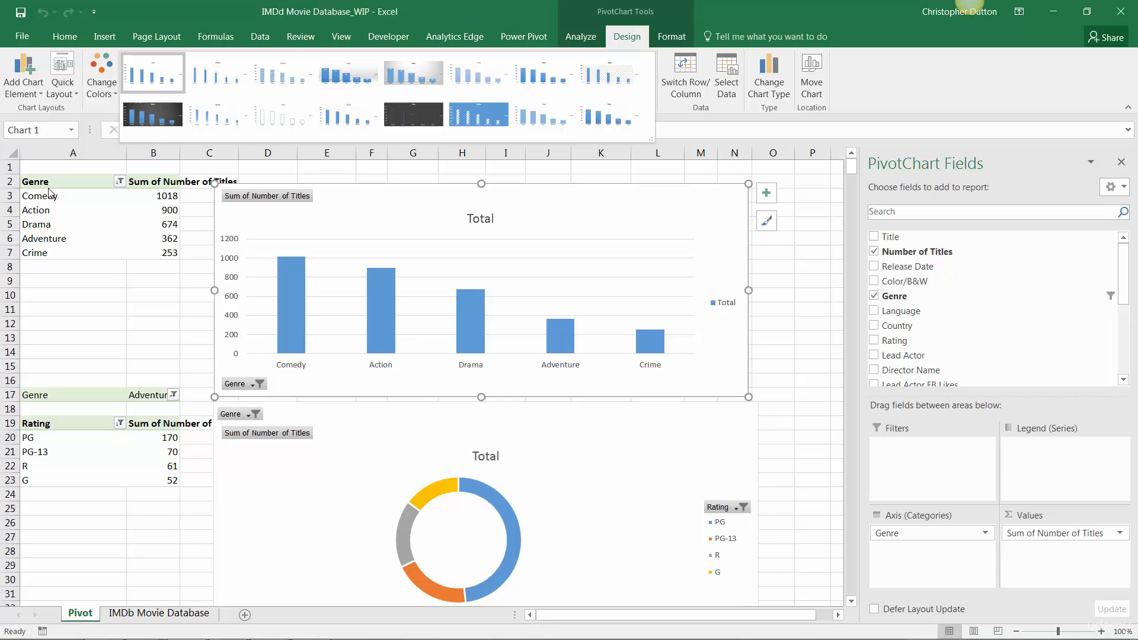
Step: Add a primary vertical axis title to the genre column chart
click(25, 89)
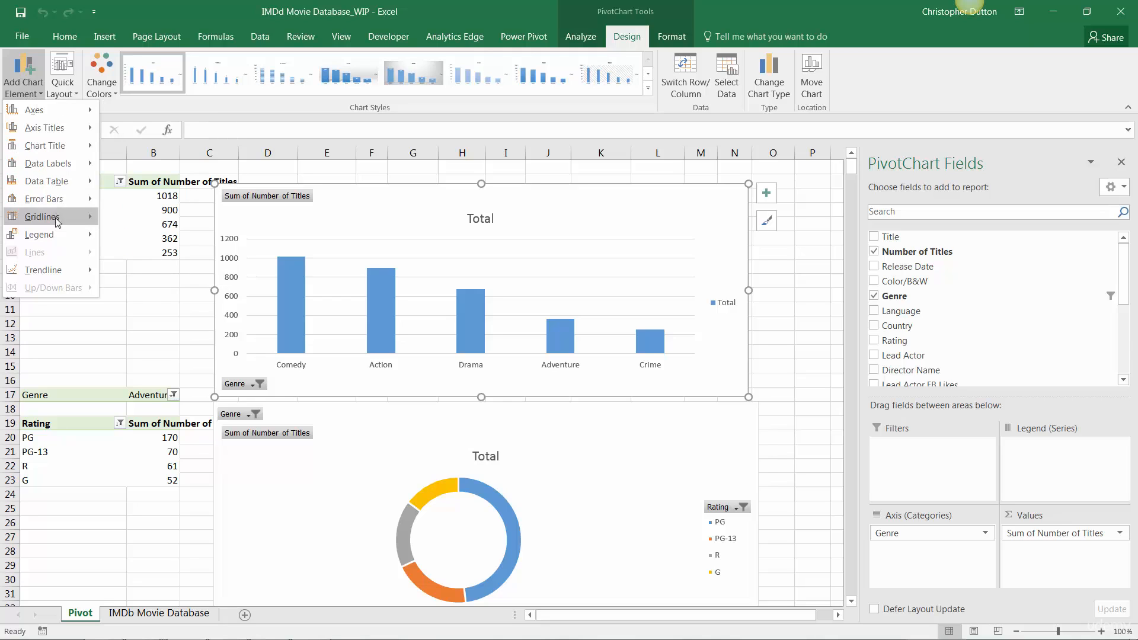
mouse_move(44, 129)
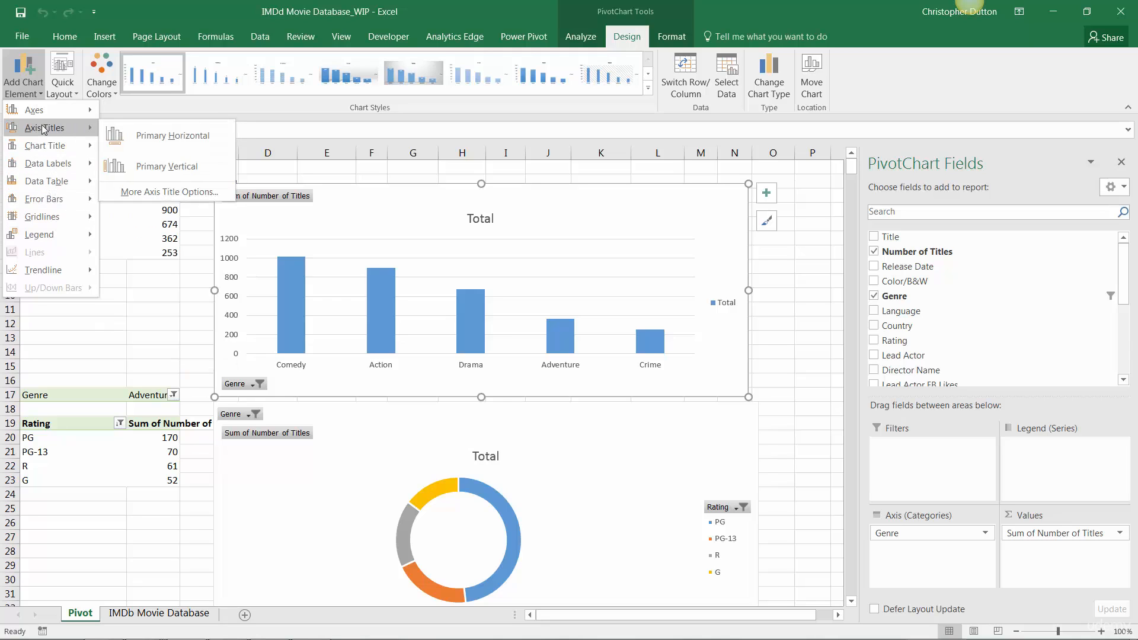
click(184, 166)
Step: Add data labels to the genre chart's columns in the Outside End position
click(35, 91)
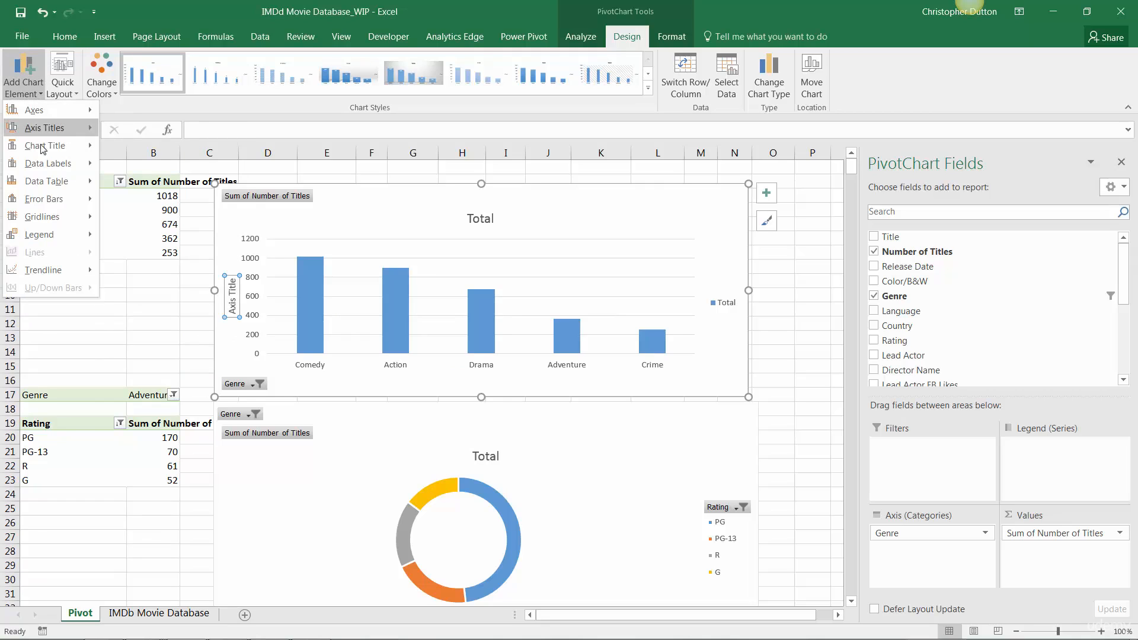
mouse_move(47, 166)
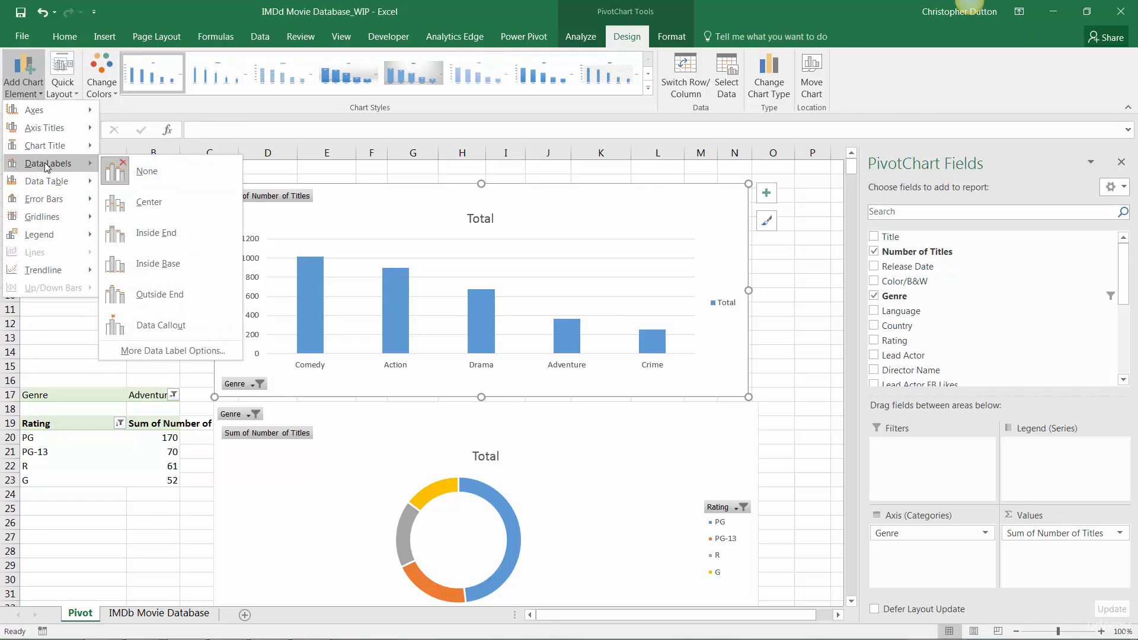
click(160, 296)
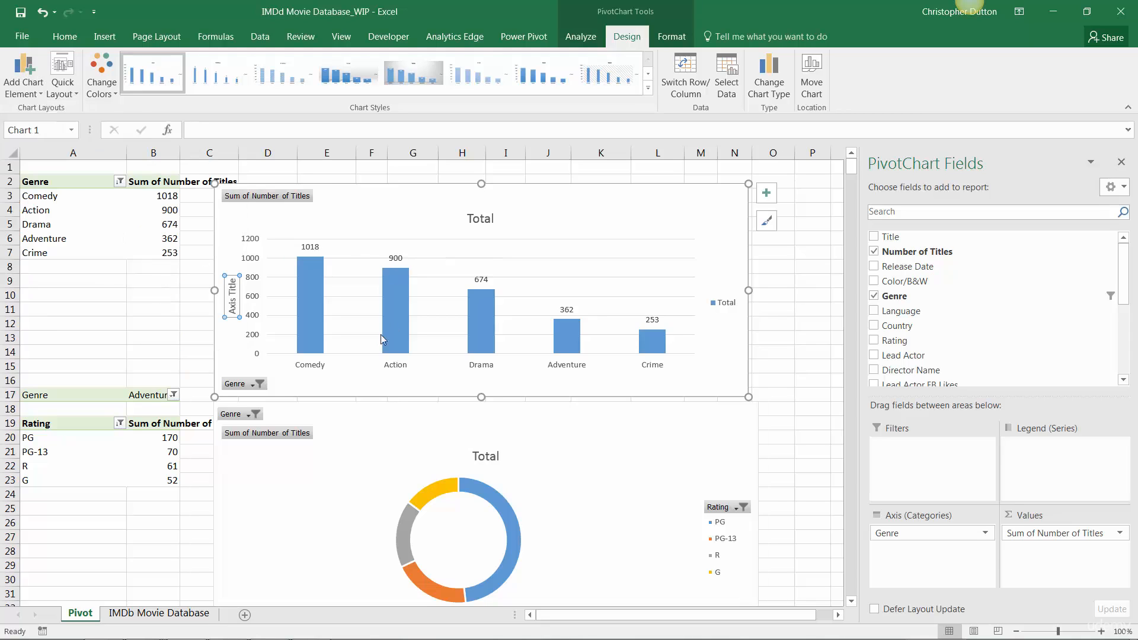
Step: Replace the vertical axis title's placeholder text with "# of Titles"
drag(233, 314, 231, 251)
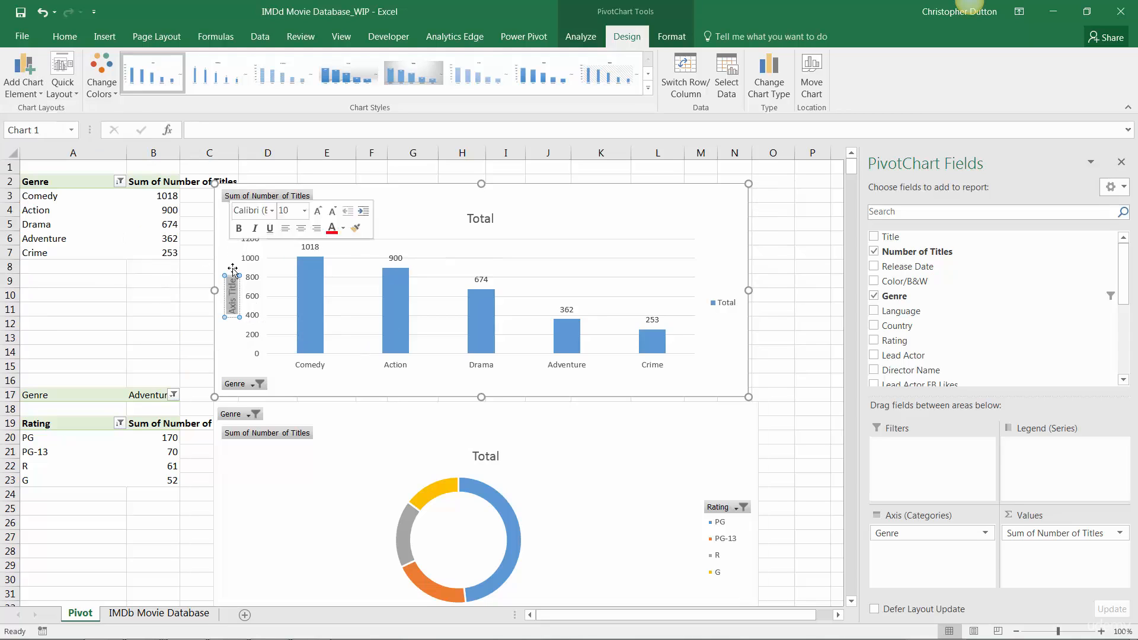
text(# of T)
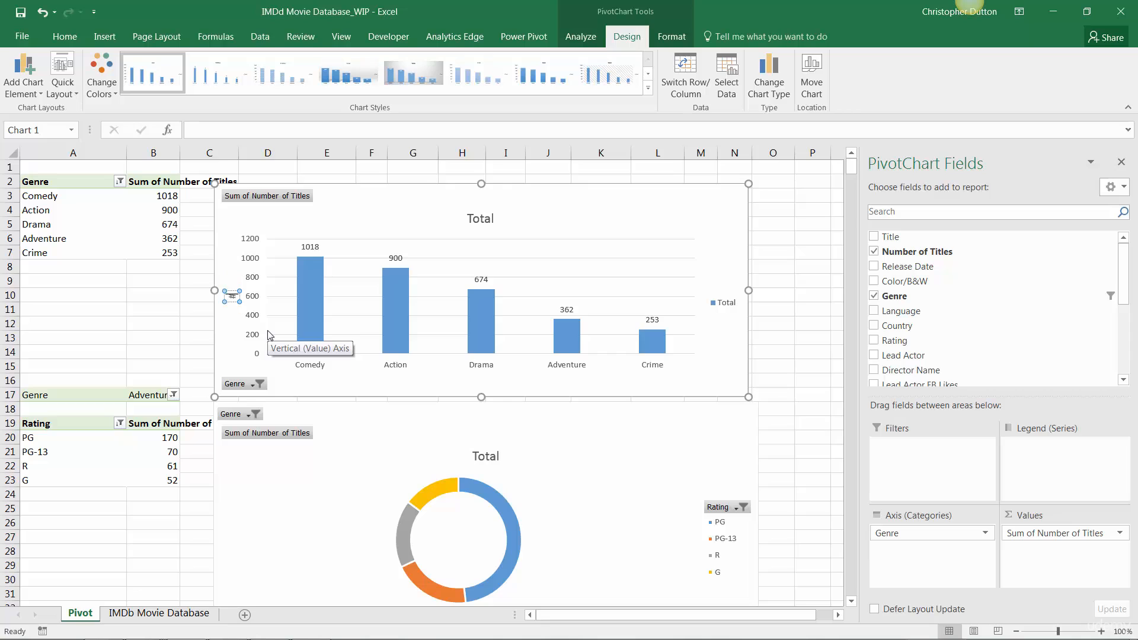
text(itles)
click(591, 224)
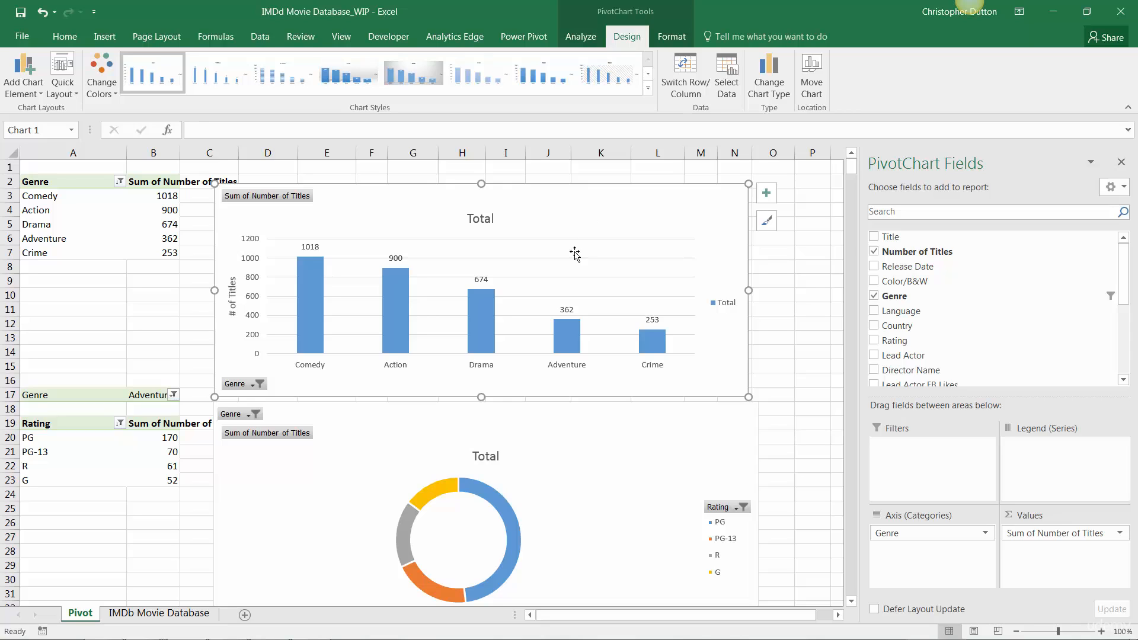
Step: Examine the formatting commands offered for the genre chart's data labels, columns and vertical axis title
click(483, 294)
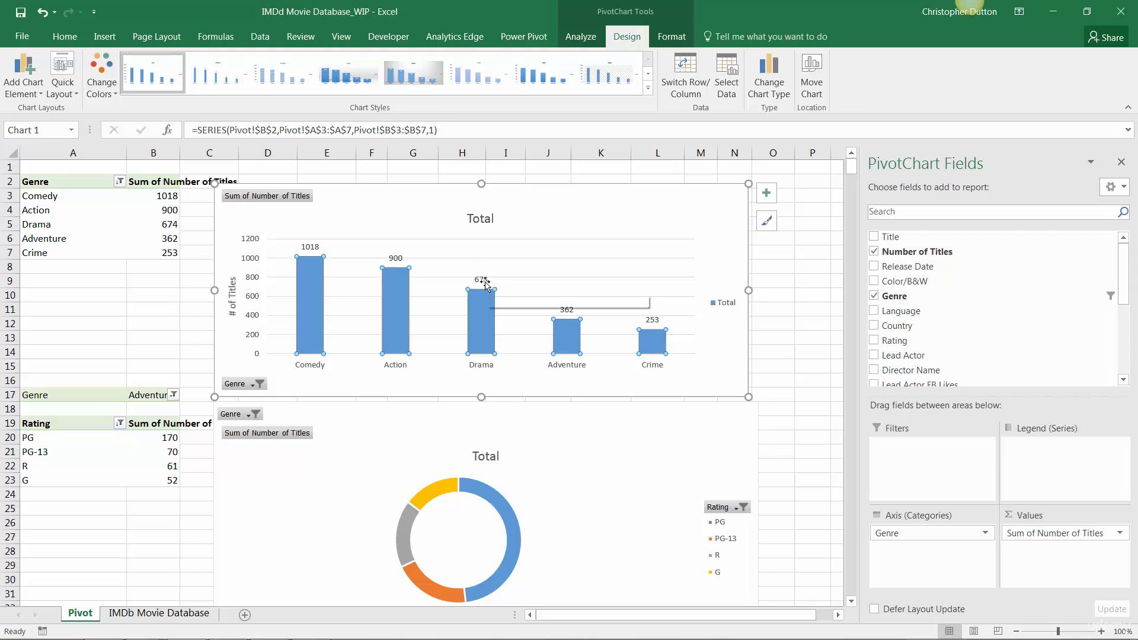
click(483, 283)
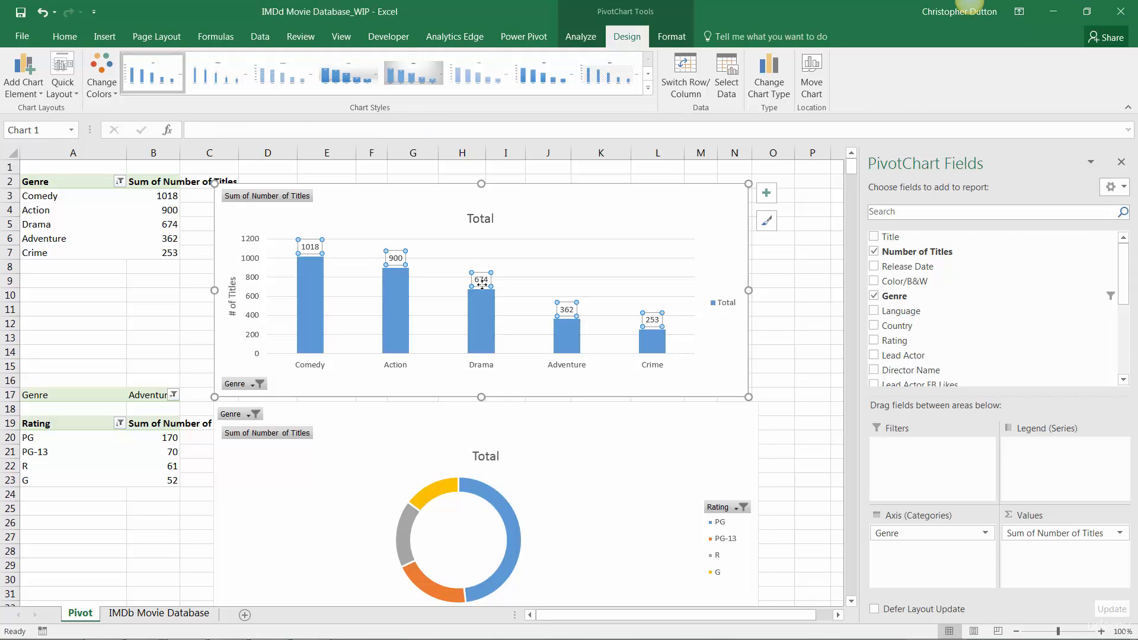
right_click(483, 284)
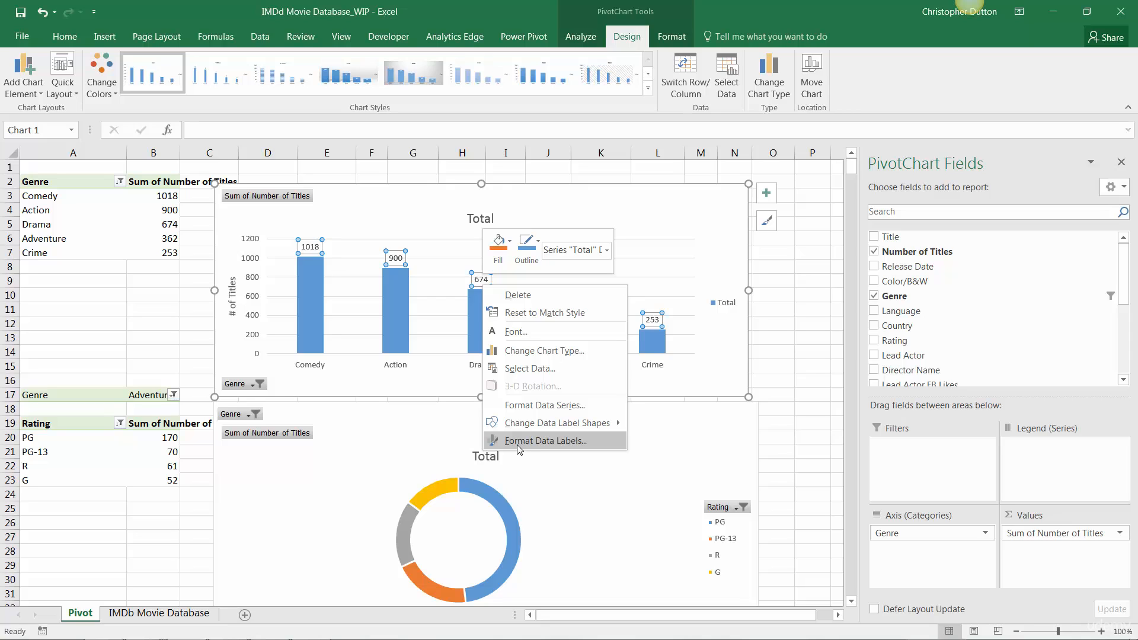
click(308, 275)
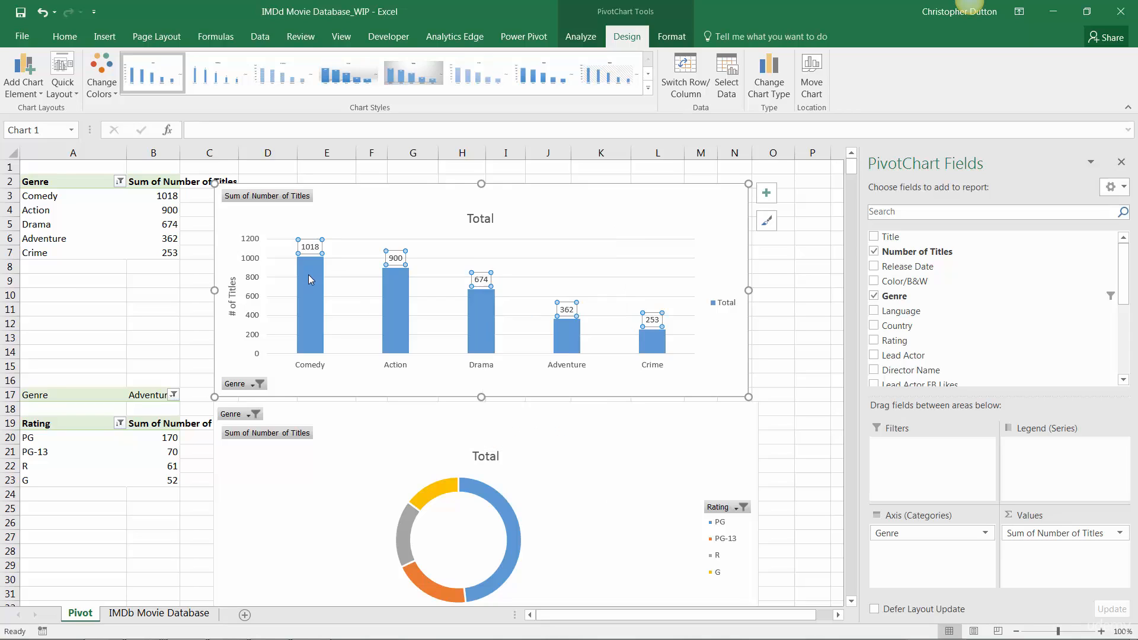
click(315, 289)
right_click(314, 289)
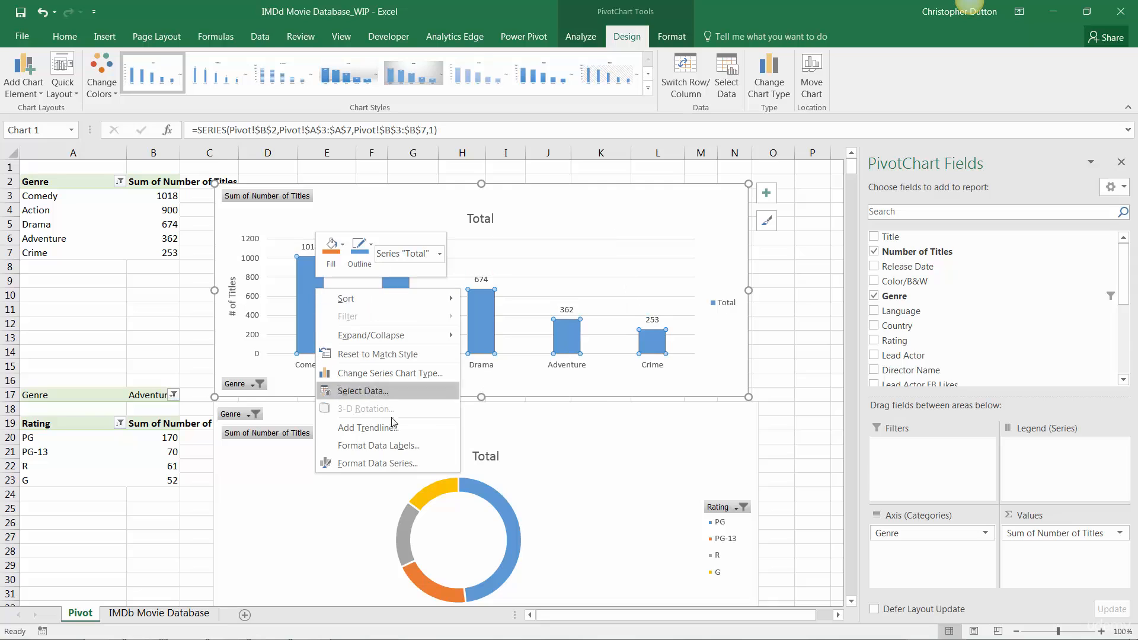
key(Escape)
right_click(232, 290)
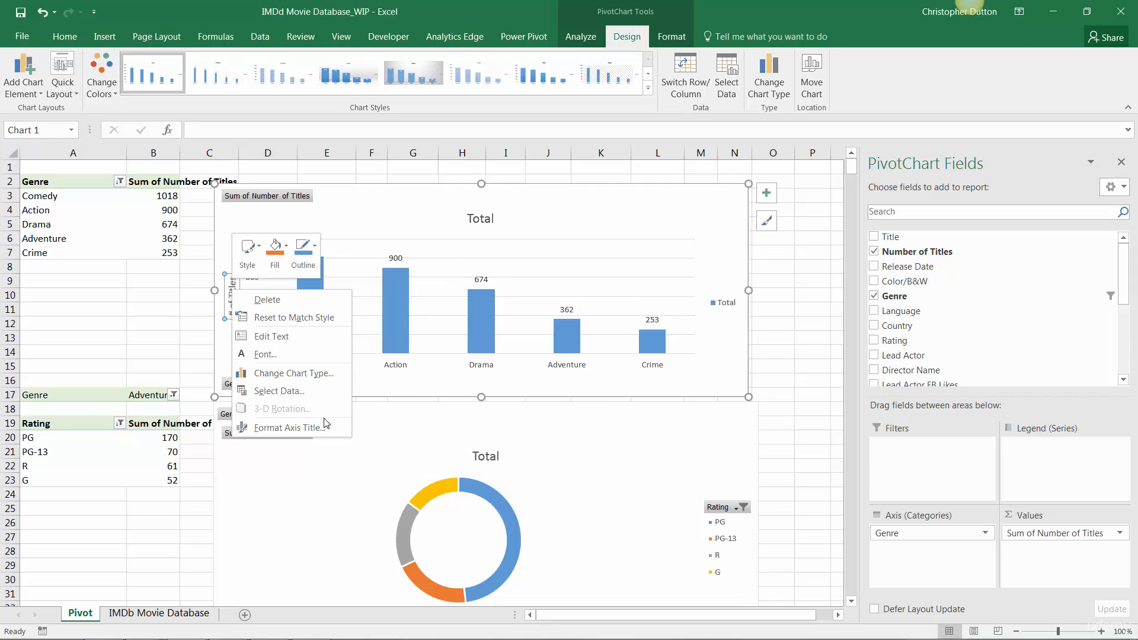
click(397, 300)
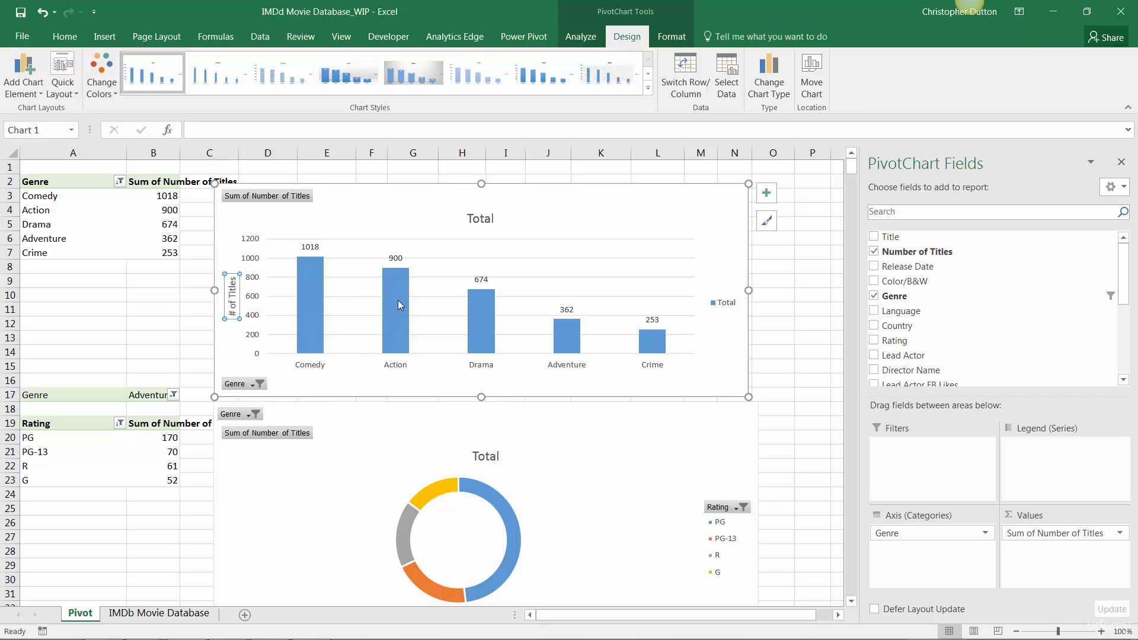
Step: Open the Format Data Series options for the genre chart's columns
click(397, 300)
right_click(397, 297)
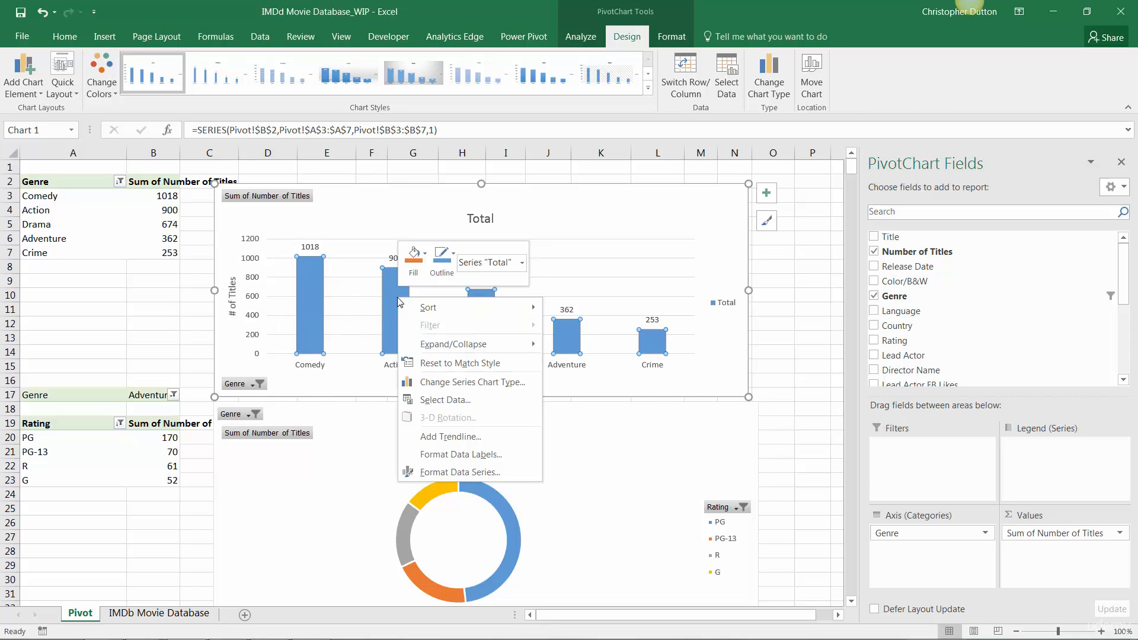
click(435, 474)
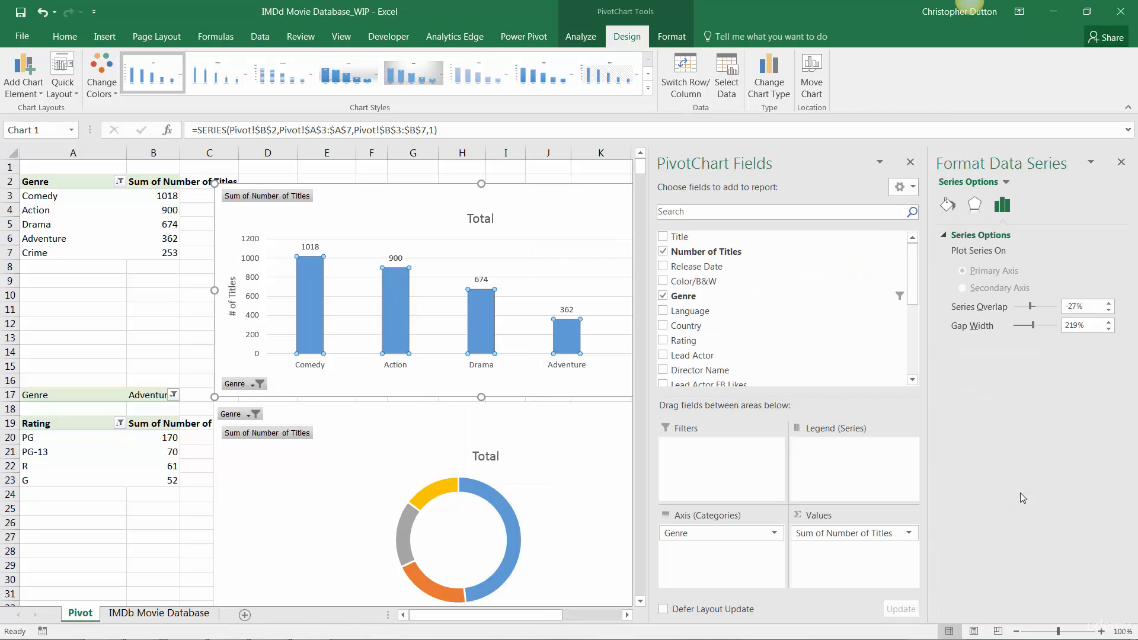
Step: View the formatting options for the plot area and the legend, ending back on the "Total" series
click(1007, 183)
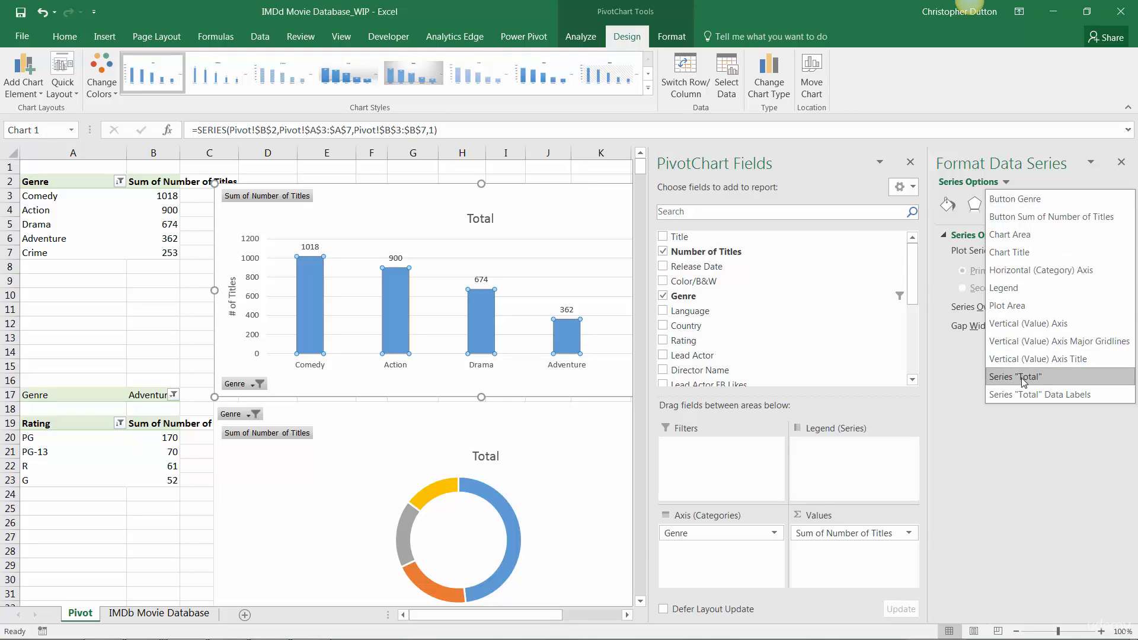
click(1020, 313)
click(1017, 184)
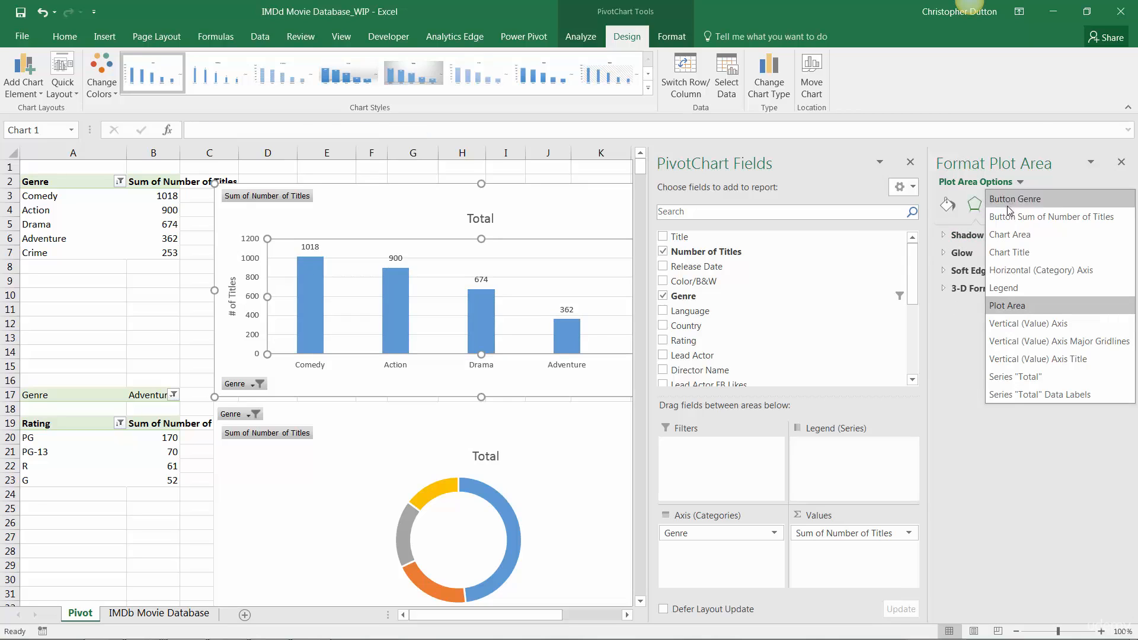
click(1003, 288)
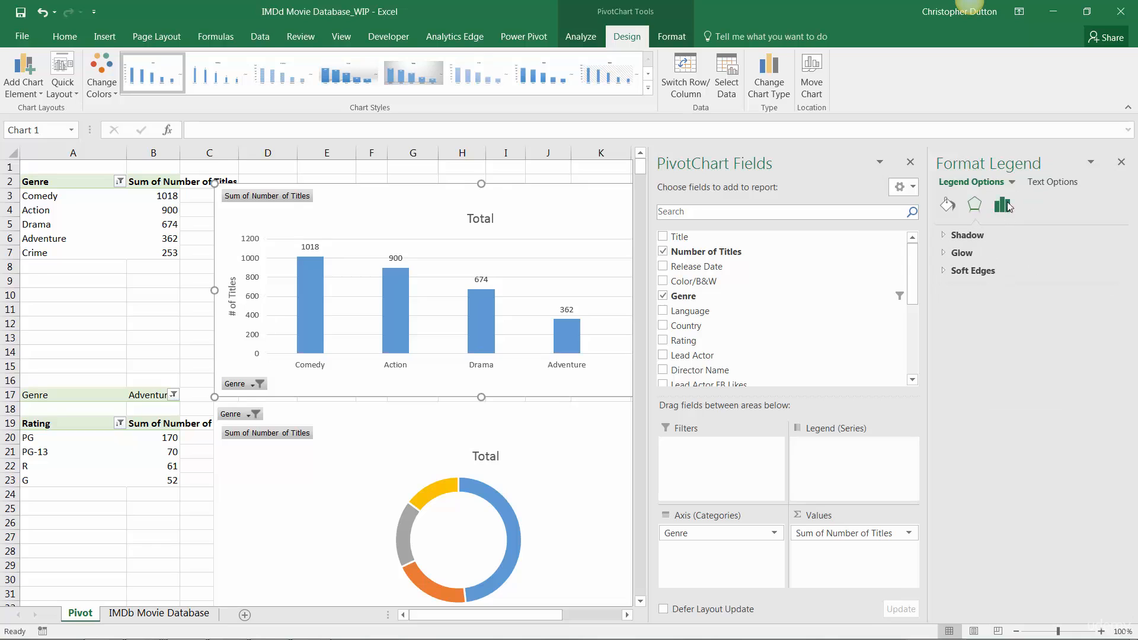
click(1008, 182)
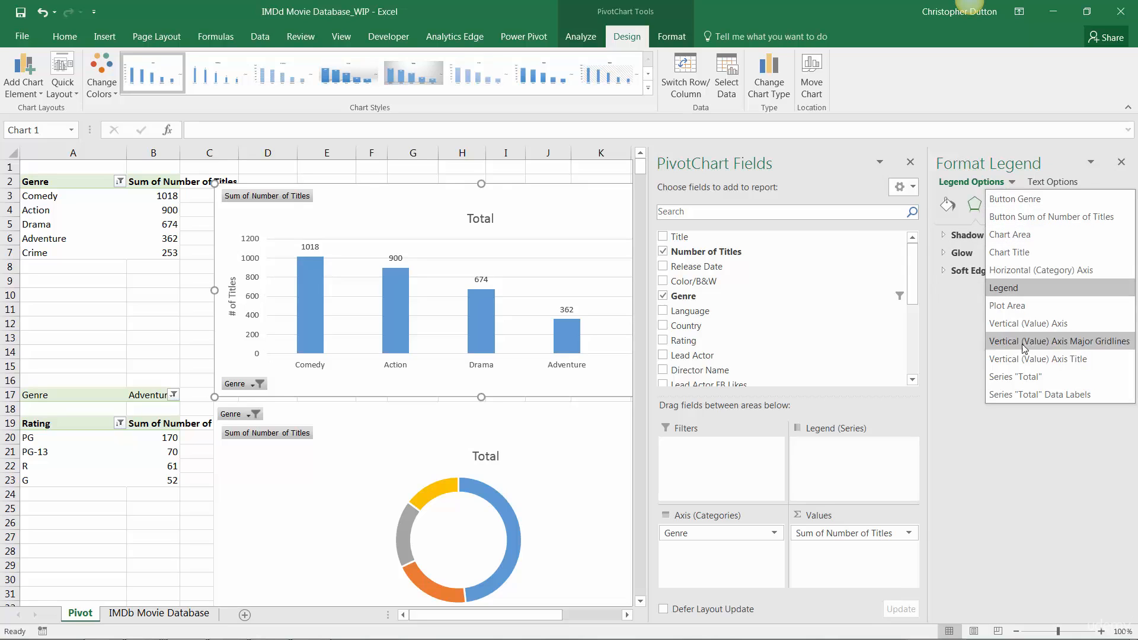
click(1025, 377)
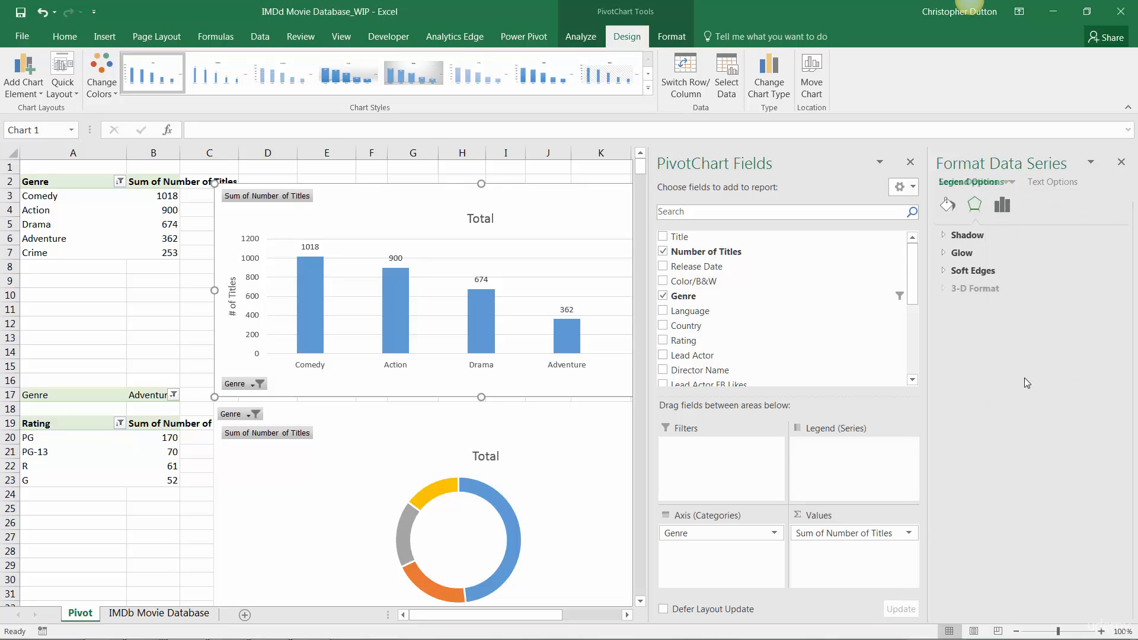
Step: Examine the fill, border and effects settings available for the "Total" series
click(948, 206)
click(975, 205)
click(1002, 210)
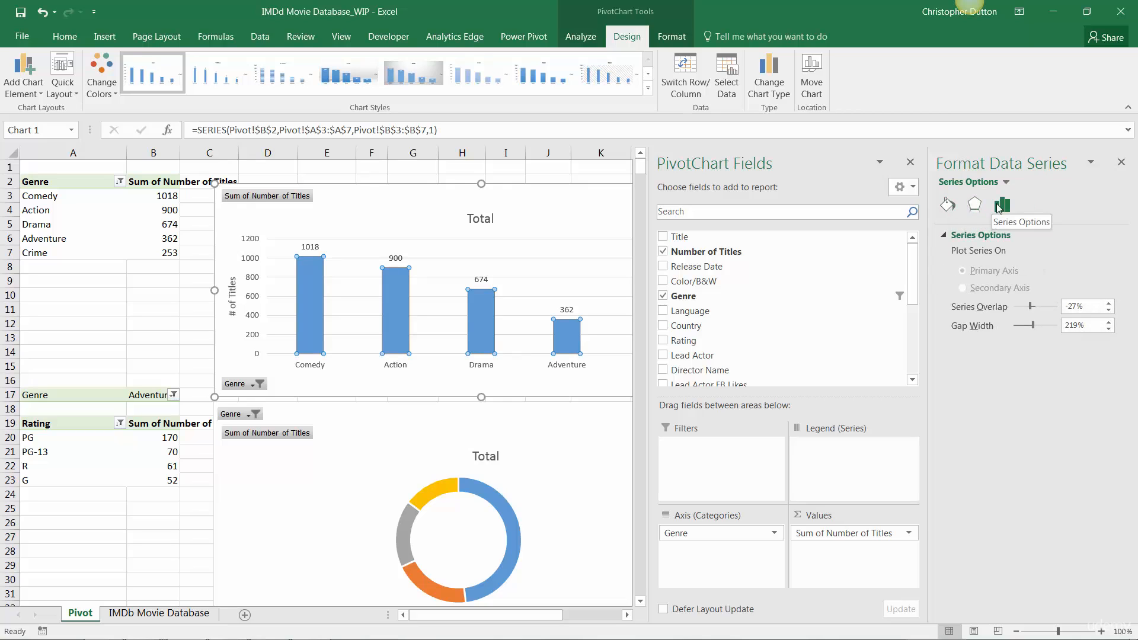
click(948, 206)
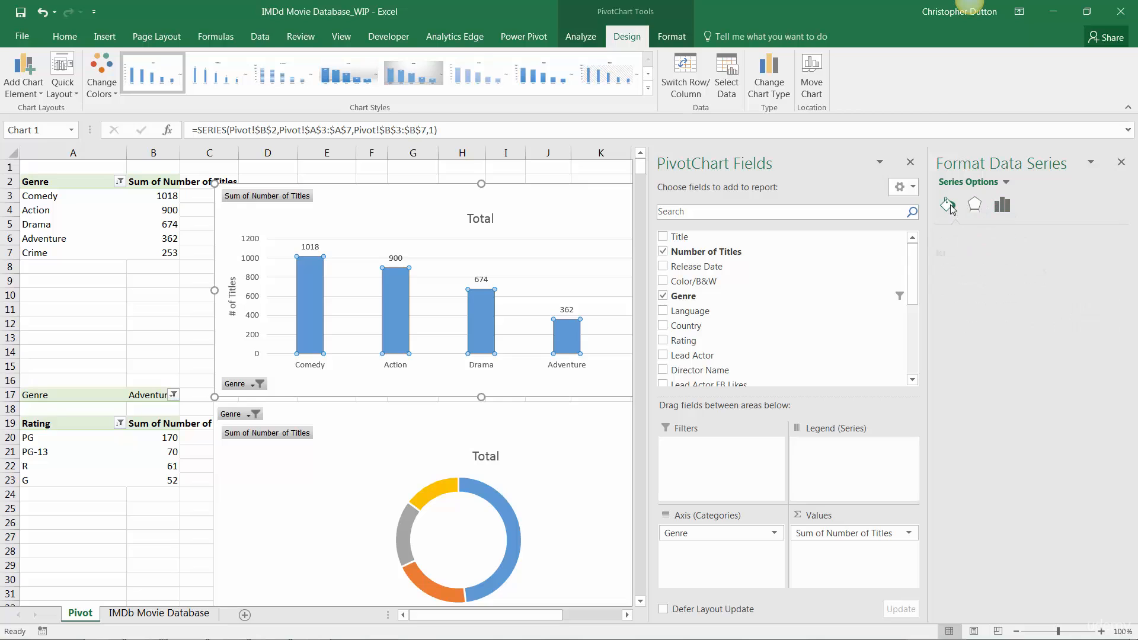
click(951, 236)
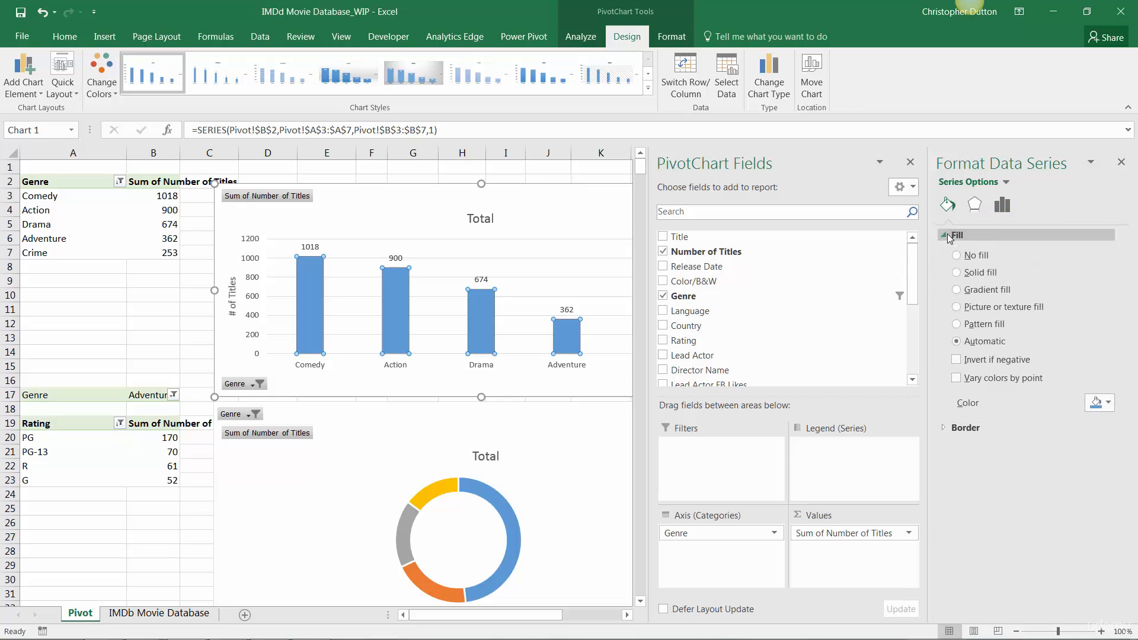
click(943, 423)
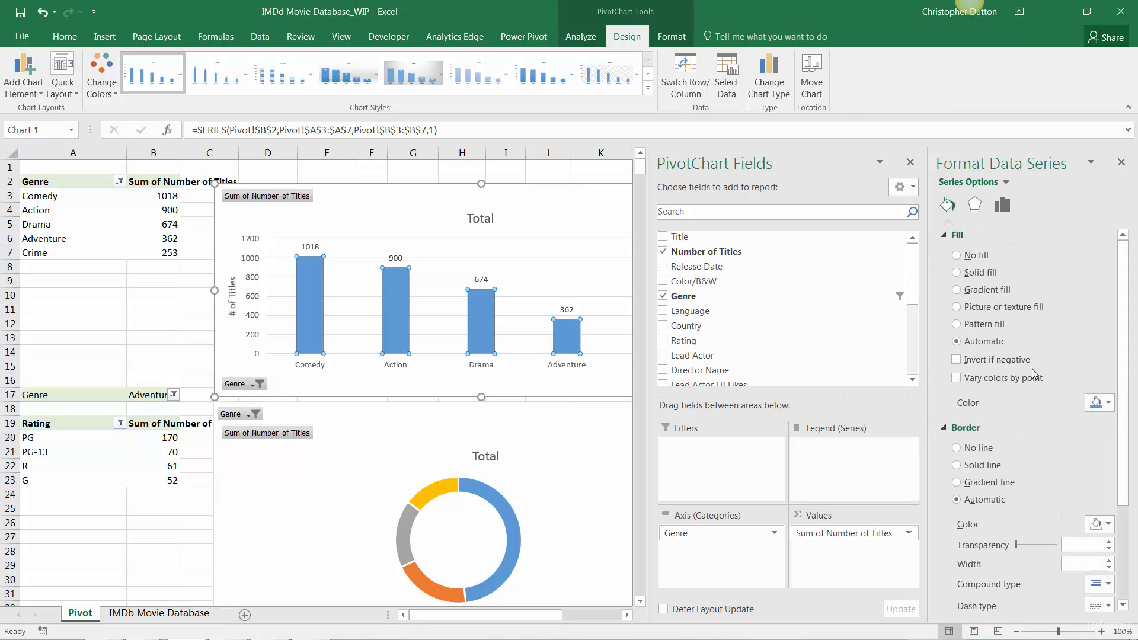
click(975, 205)
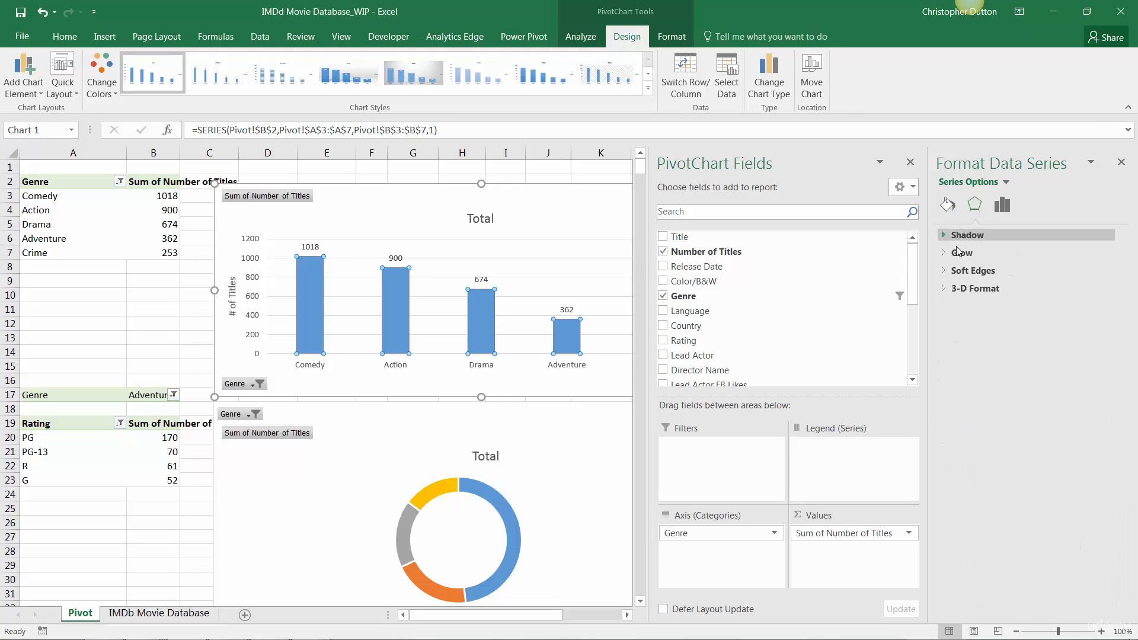
Step: Set the gap width of the "Total" series columns to 147%
click(1001, 208)
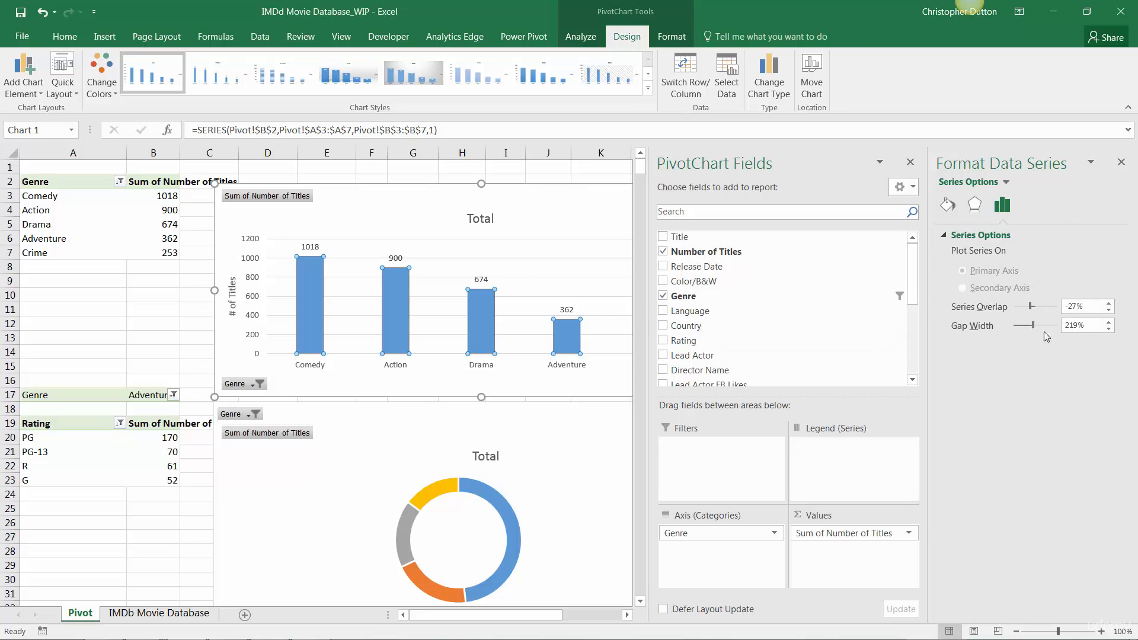
drag(1034, 326, 1030, 327)
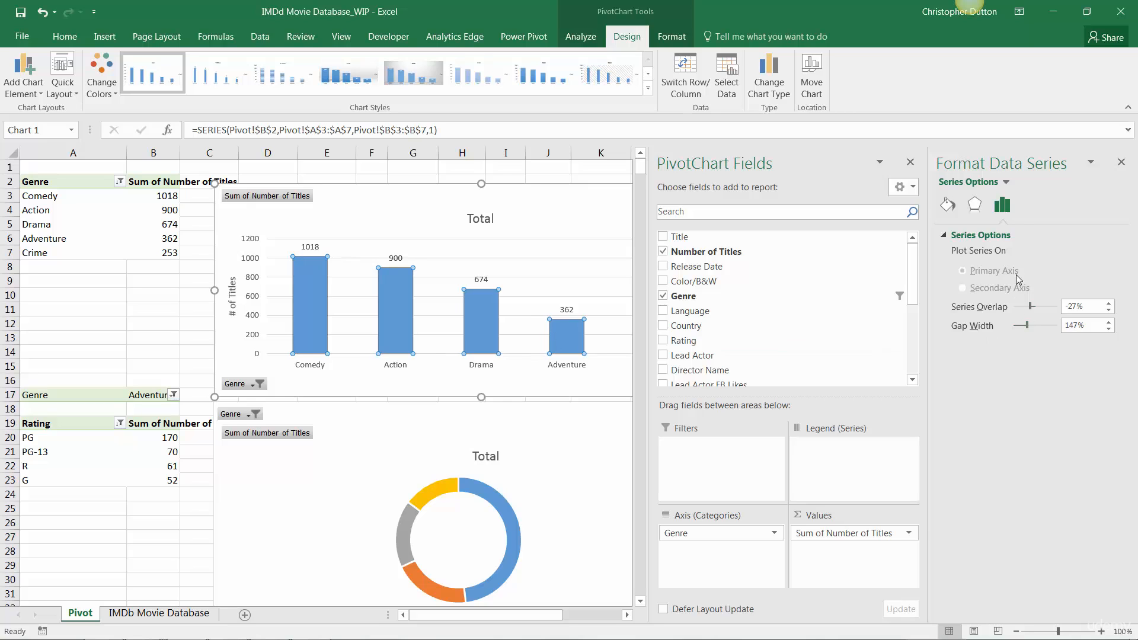
Step: View the formatting options for the genre chart's vertical axis major gridlines and for its chart area
click(1005, 182)
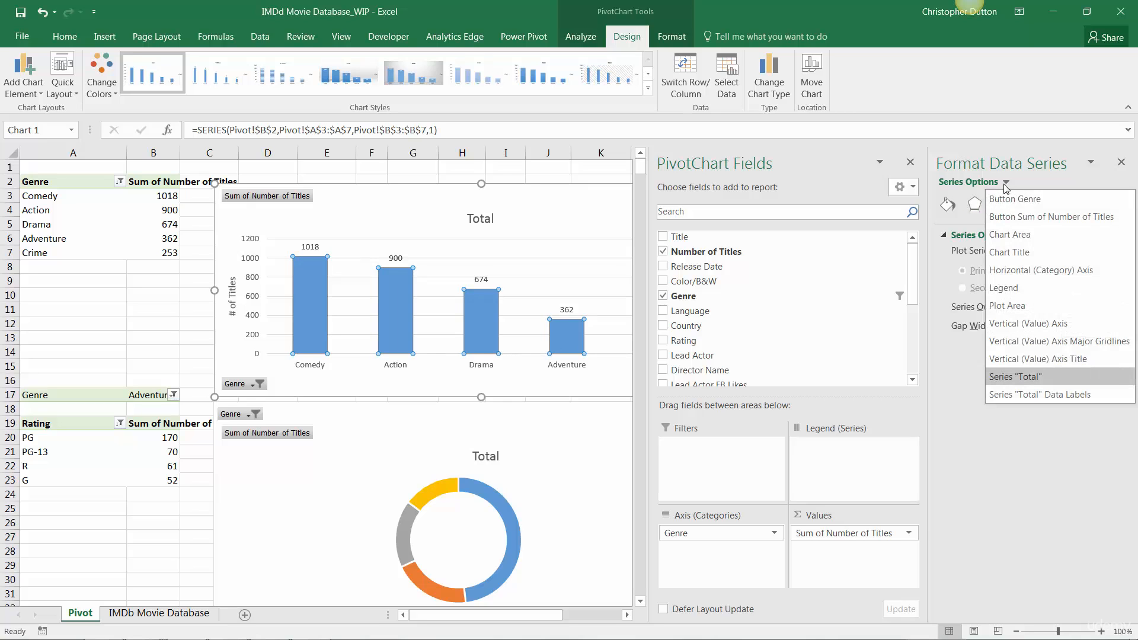
click(1020, 341)
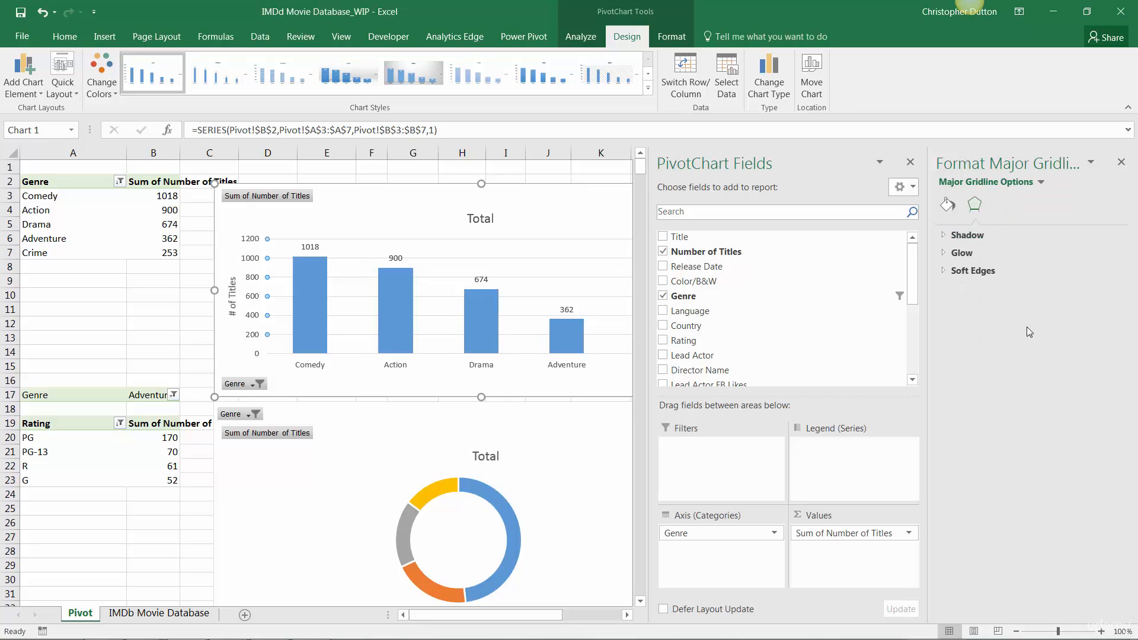
click(1040, 182)
click(1029, 233)
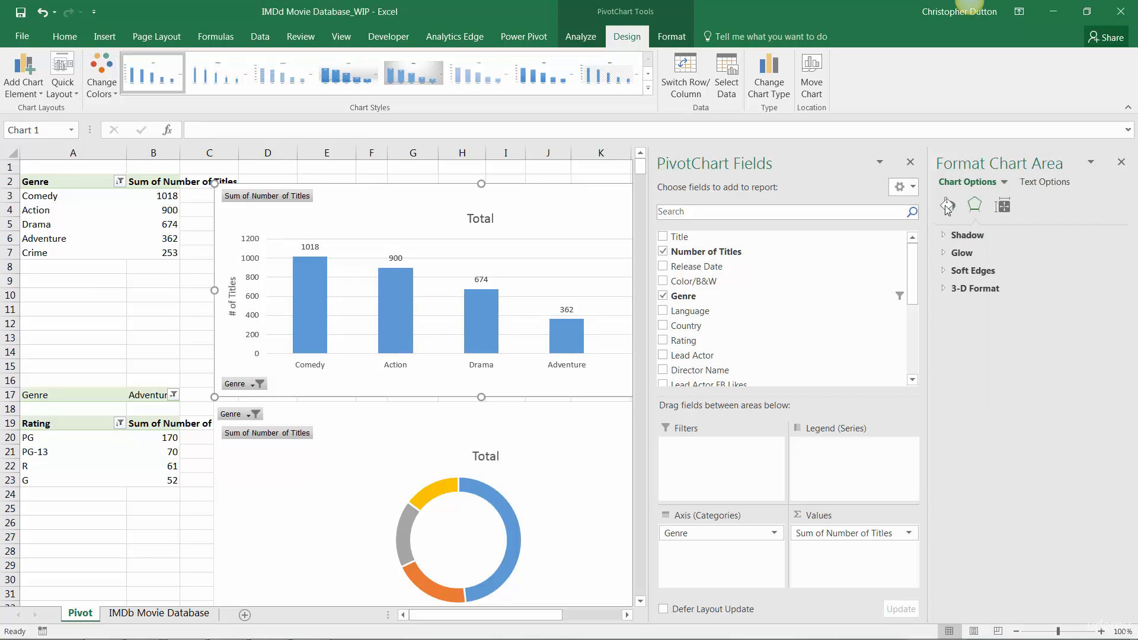
Step: Examine the chart area's size settings and its move-and-size properties, ending with the chart deselected at cell J1
click(1003, 206)
click(958, 235)
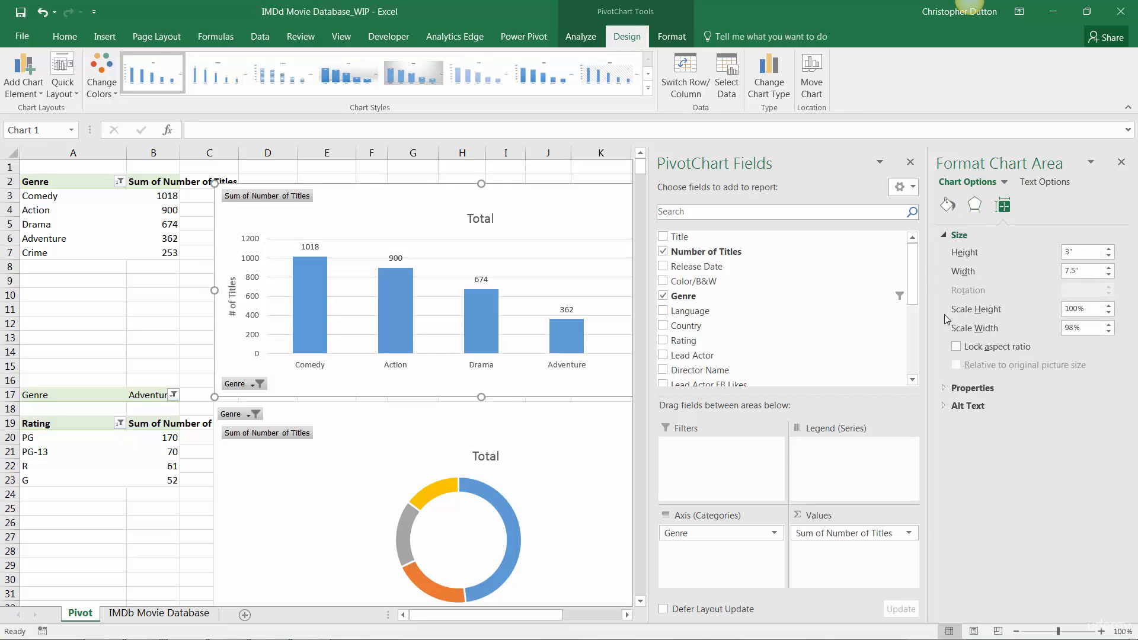
click(945, 389)
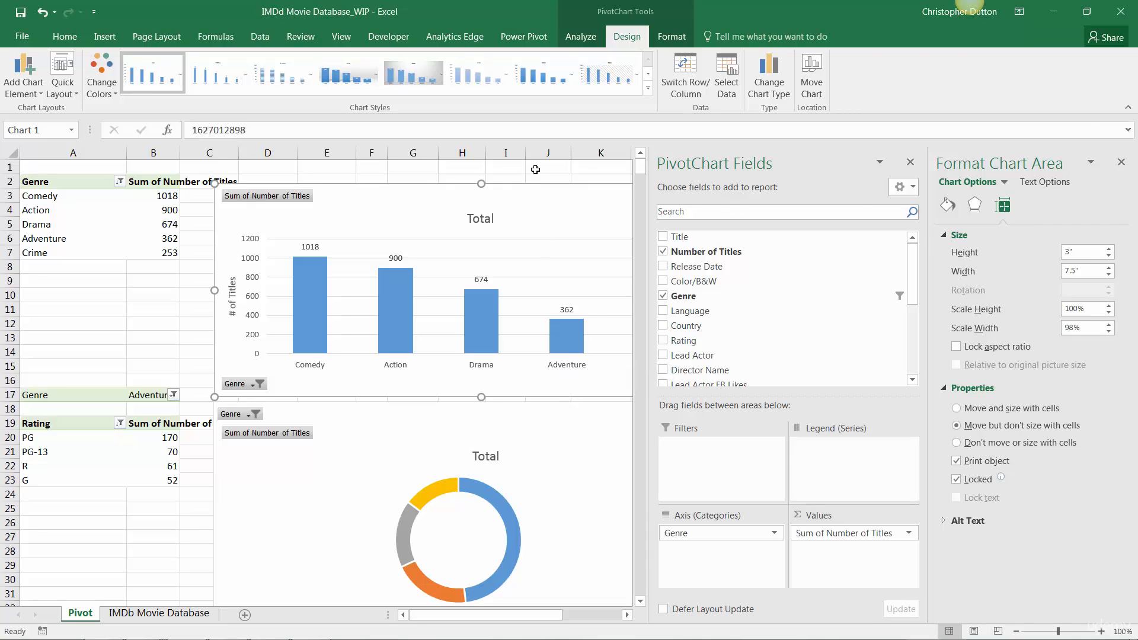
click(535, 167)
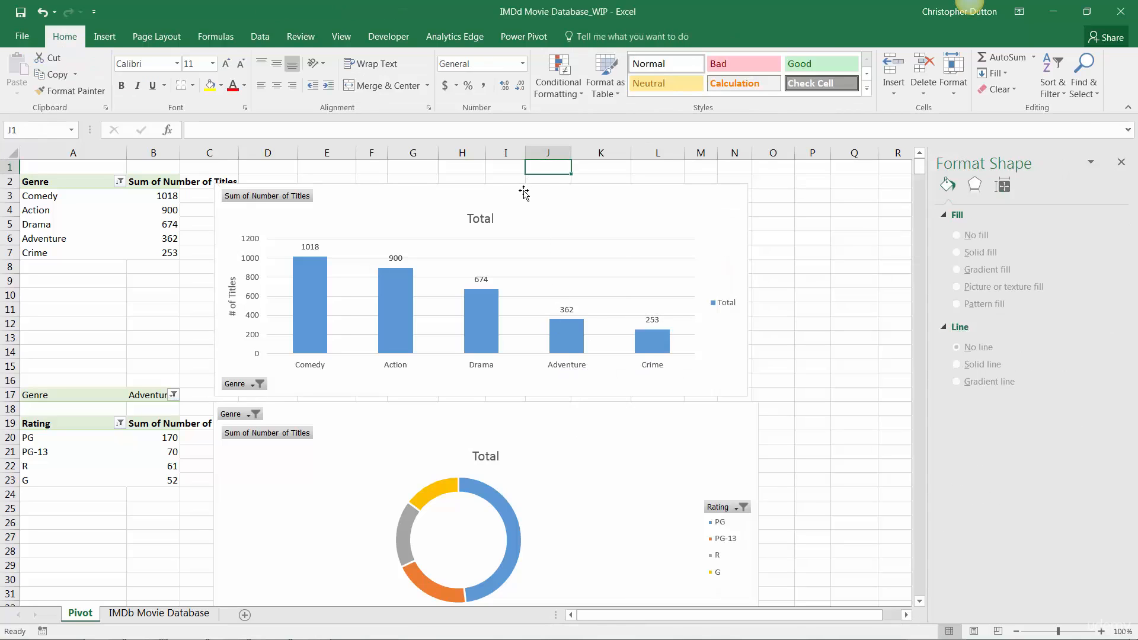